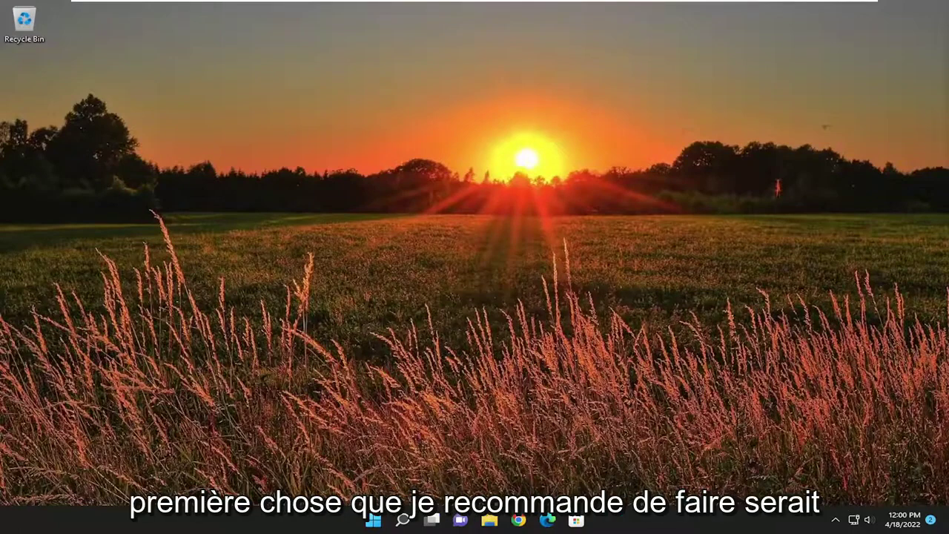
# Find Control Panel via Windows search and list all its items as Large icons.
pyautogui.click(402, 520)
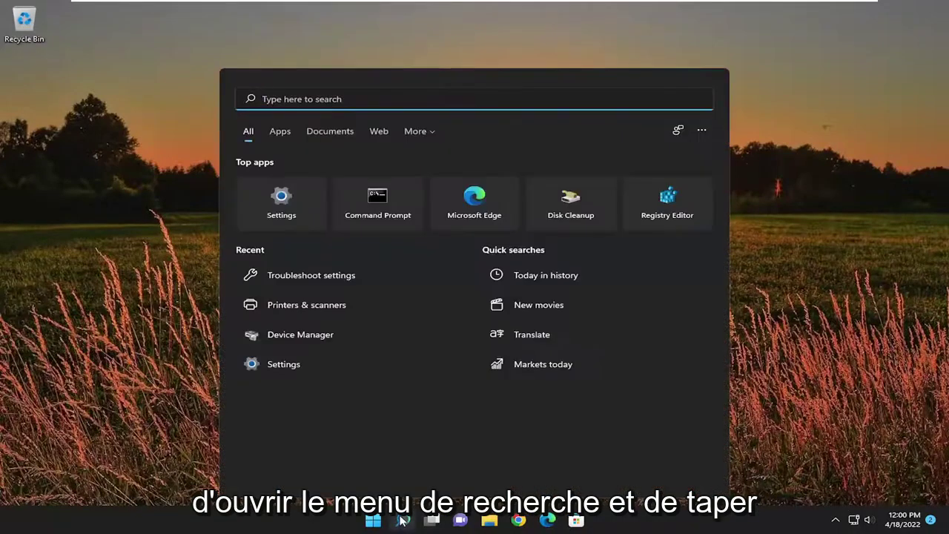
pyautogui.write('control panel')
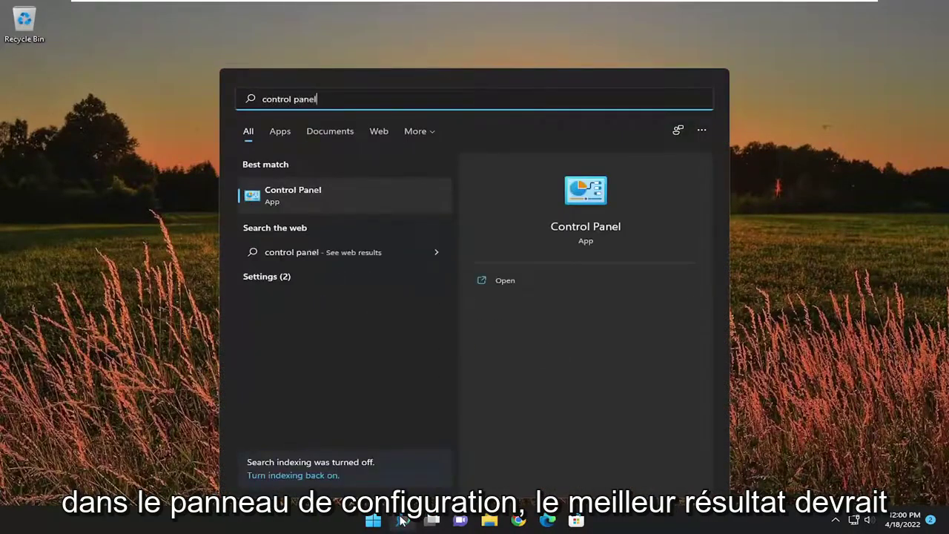
pyautogui.click(274, 200)
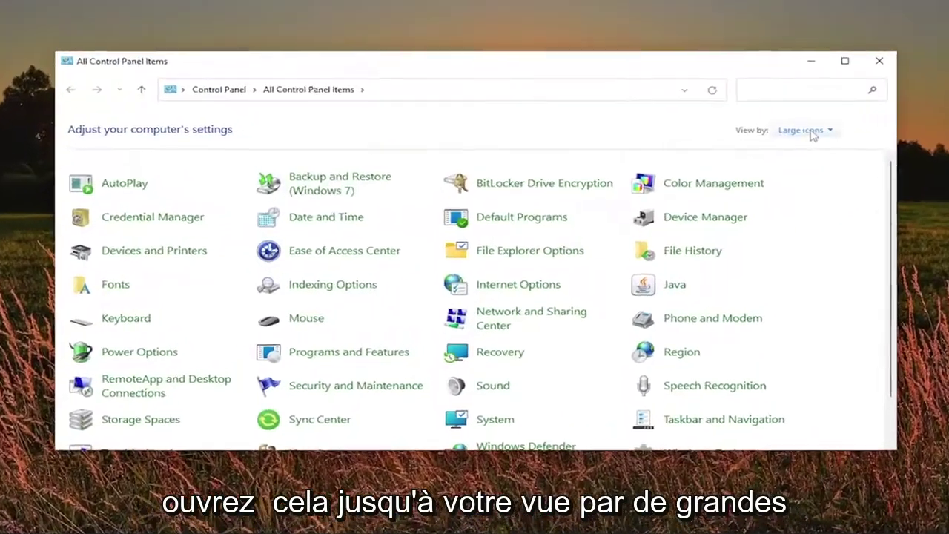
pyautogui.click(816, 127)
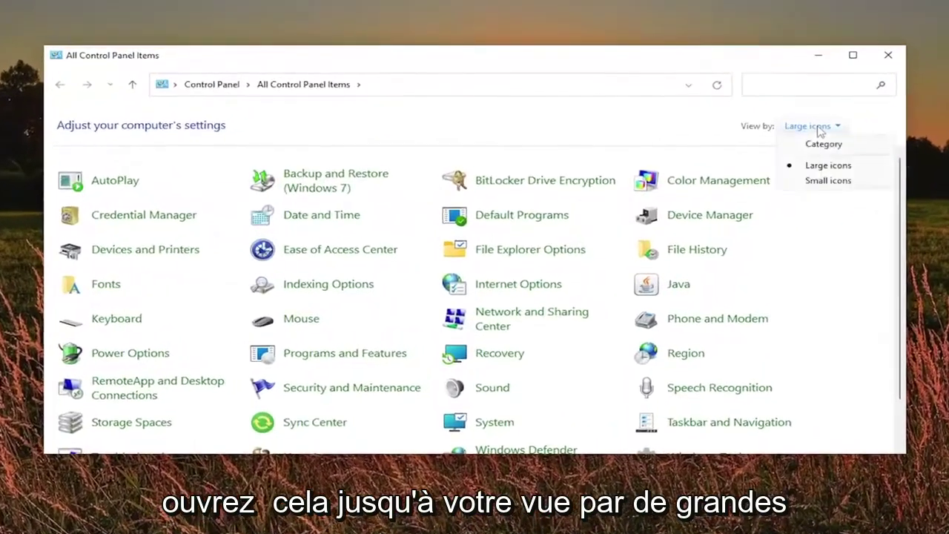
pyautogui.click(816, 165)
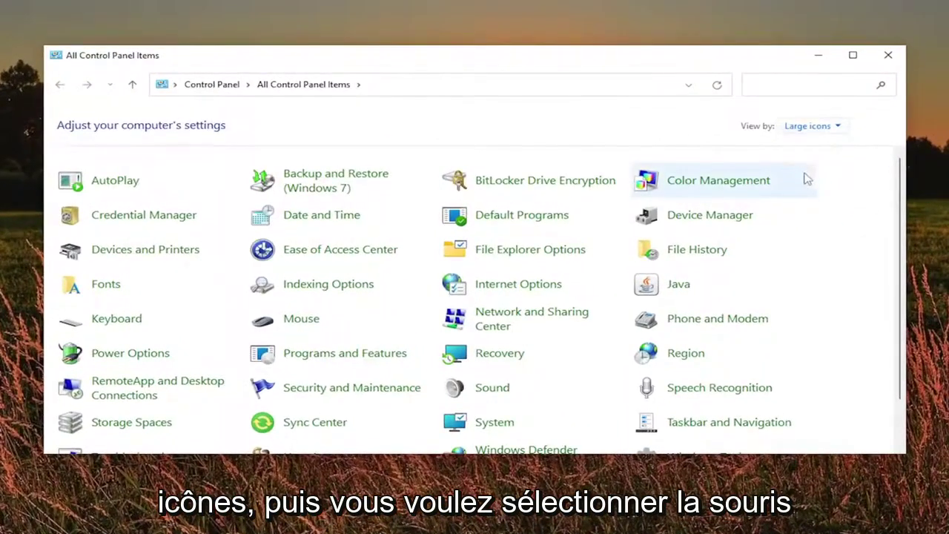
# Open Mouse properties, centre the window, and reset the Normal Select pointer to default.
pyautogui.click(302, 321)
pyautogui.moveTo(148, 2); pyautogui.dragTo(506, 81)
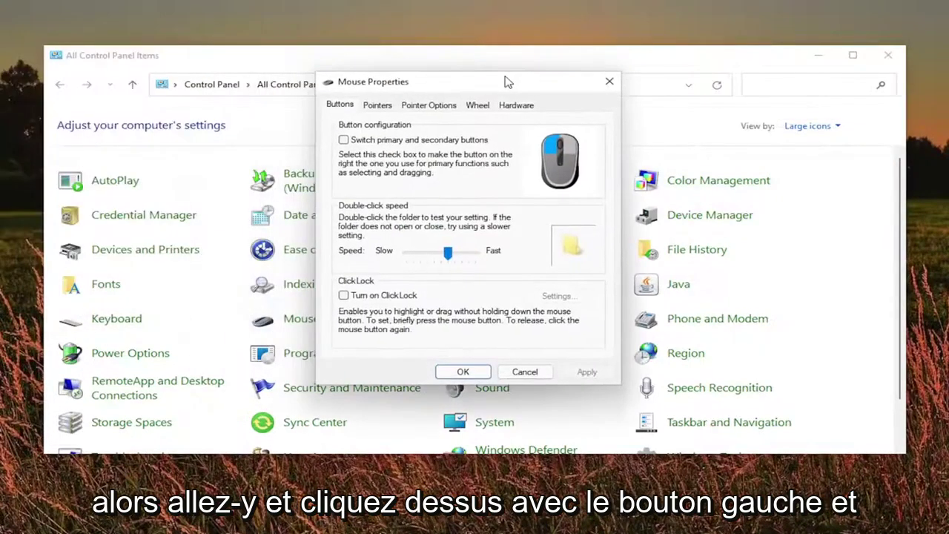
pyautogui.click(393, 106)
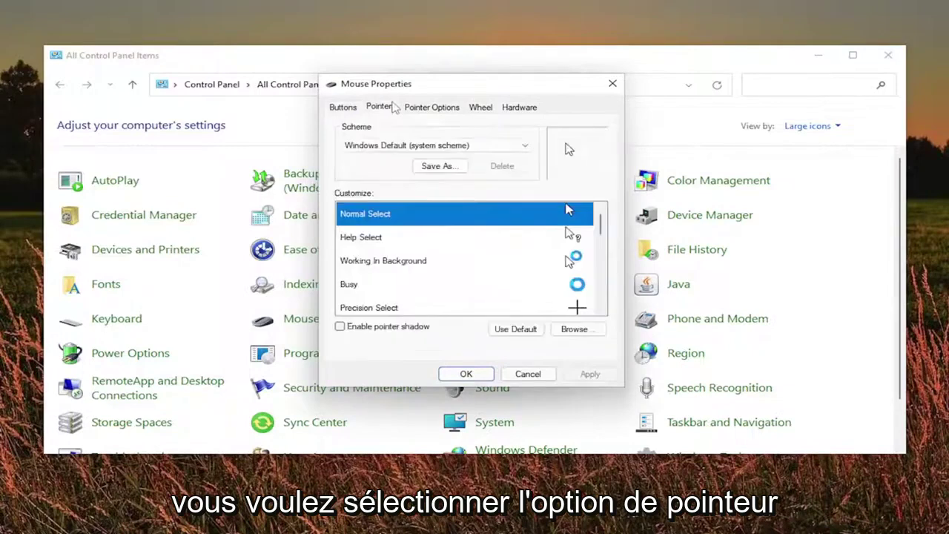
pyautogui.click(515, 328)
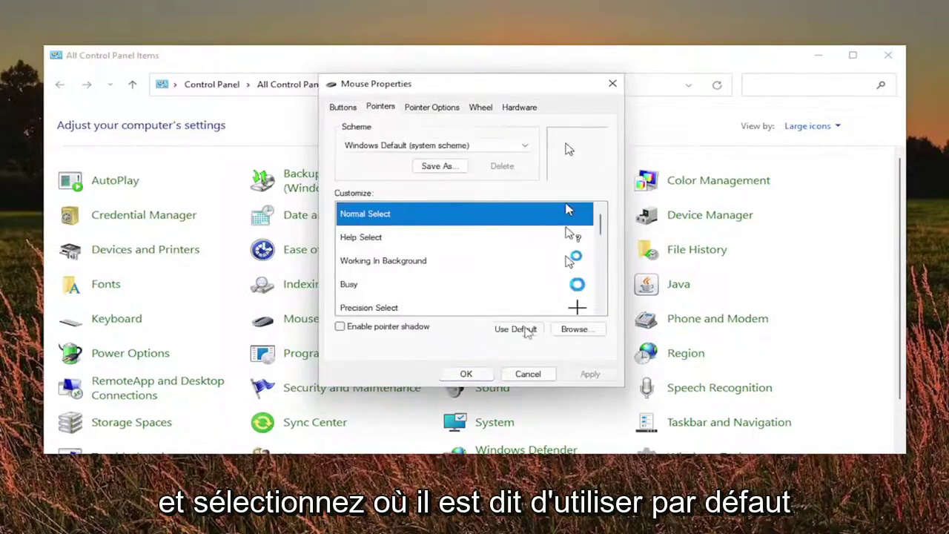
# Look through the Pointer Options, Wheel and Hardware tabs, returning to Buttons.
pyautogui.click(441, 107)
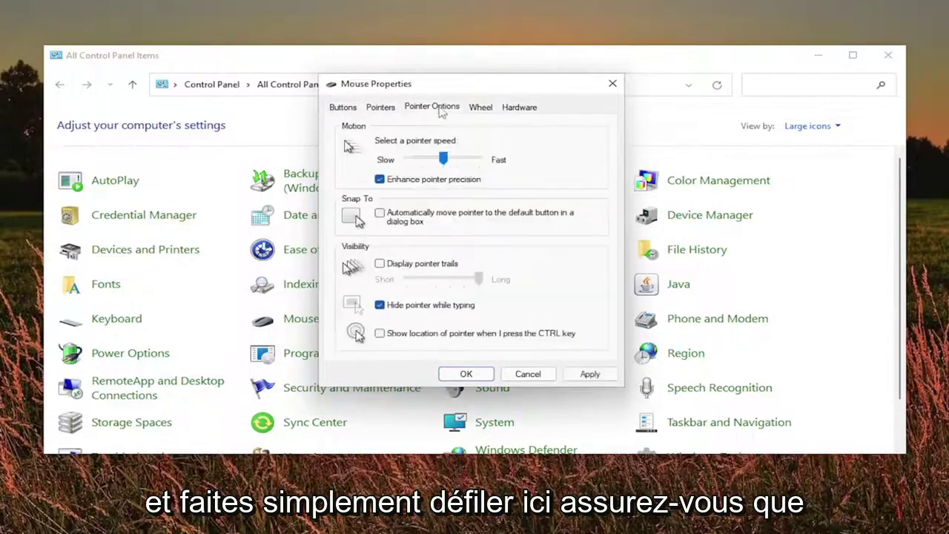
pyautogui.click(479, 108)
pyautogui.click(514, 111)
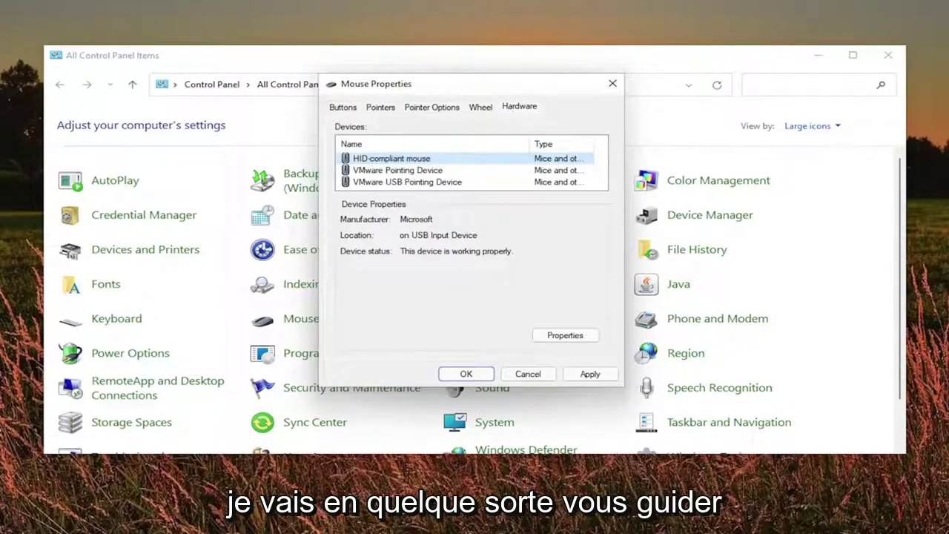
pyautogui.click(352, 108)
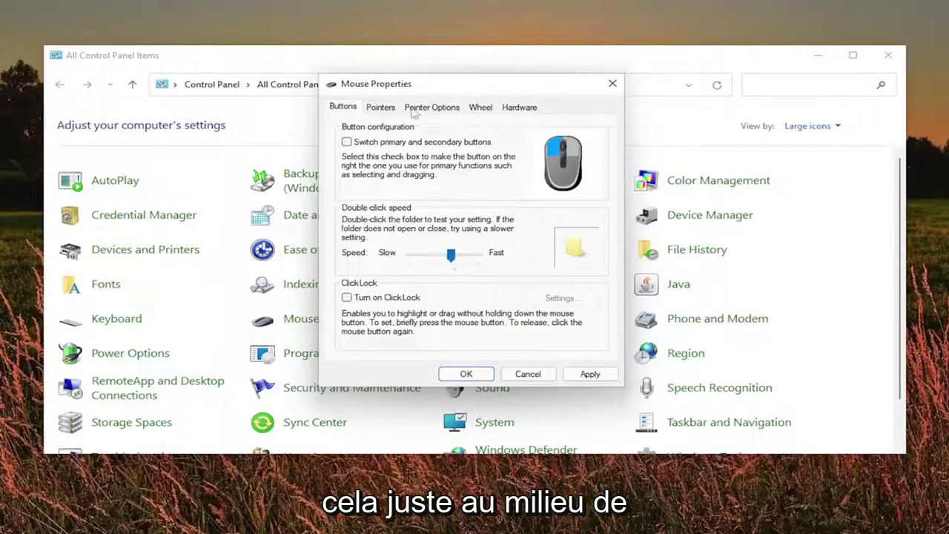
# Review the Pointers, Pointer Options, Wheel and Hardware tabs, then apply with OK.
pyautogui.click(397, 111)
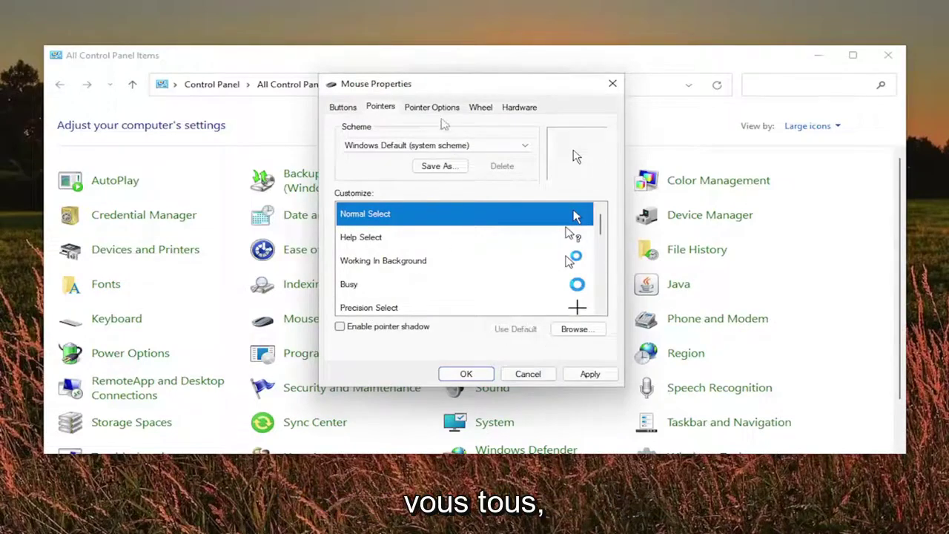
pyautogui.click(438, 111)
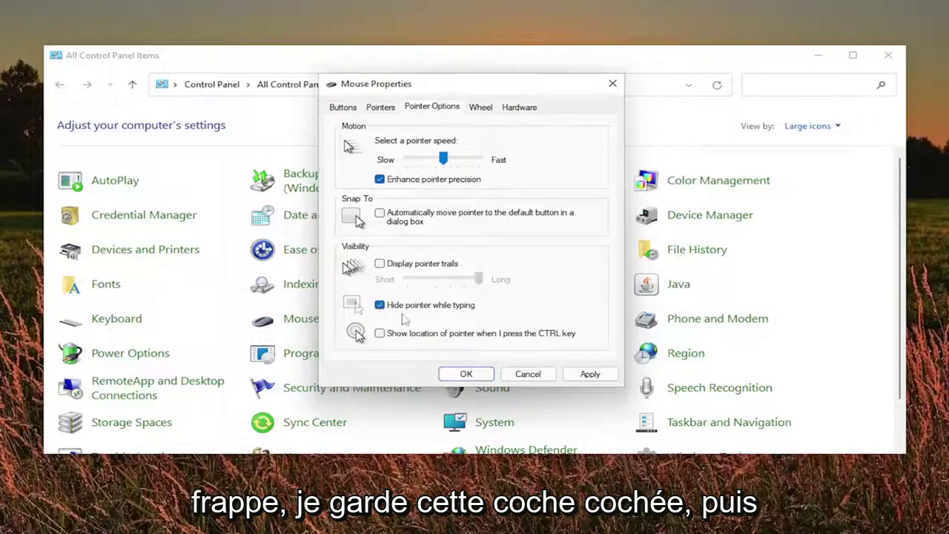
pyautogui.click(480, 108)
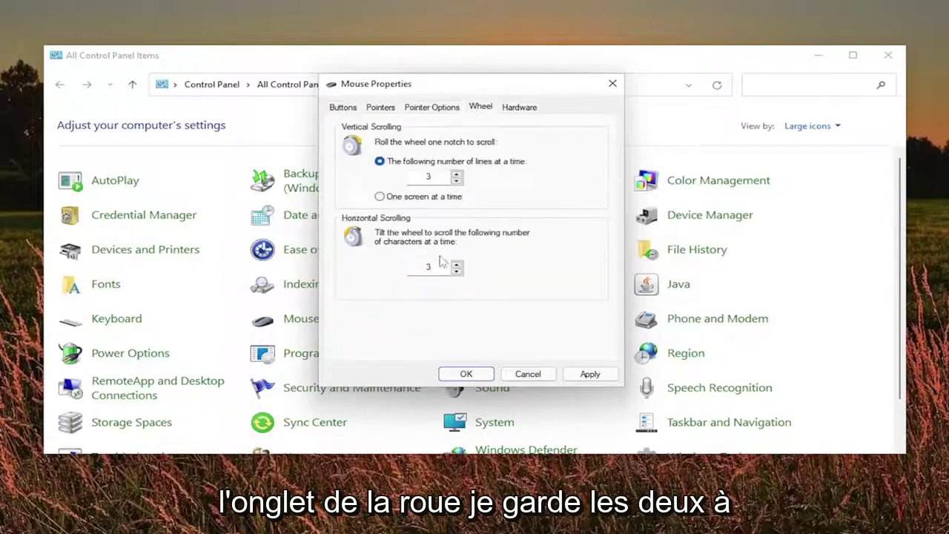
pyautogui.click(513, 108)
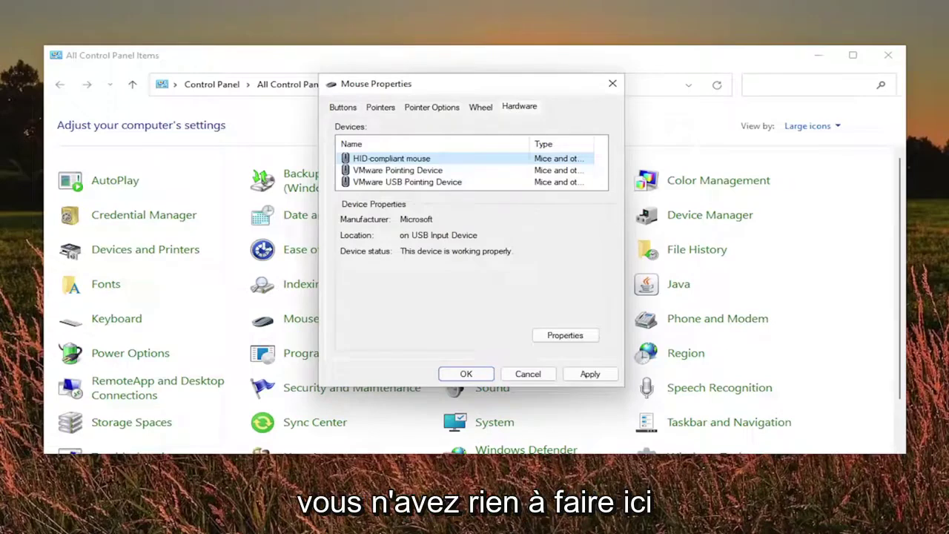
pyautogui.click(481, 375)
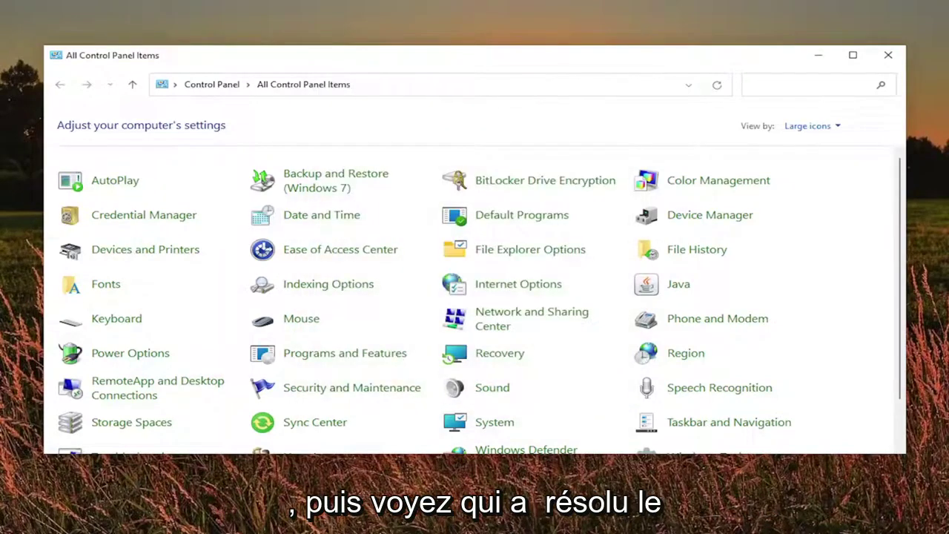
# Close Control Panel and launch Command Prompt (cmd) as administrator, approving UAC.
pyautogui.click(888, 55)
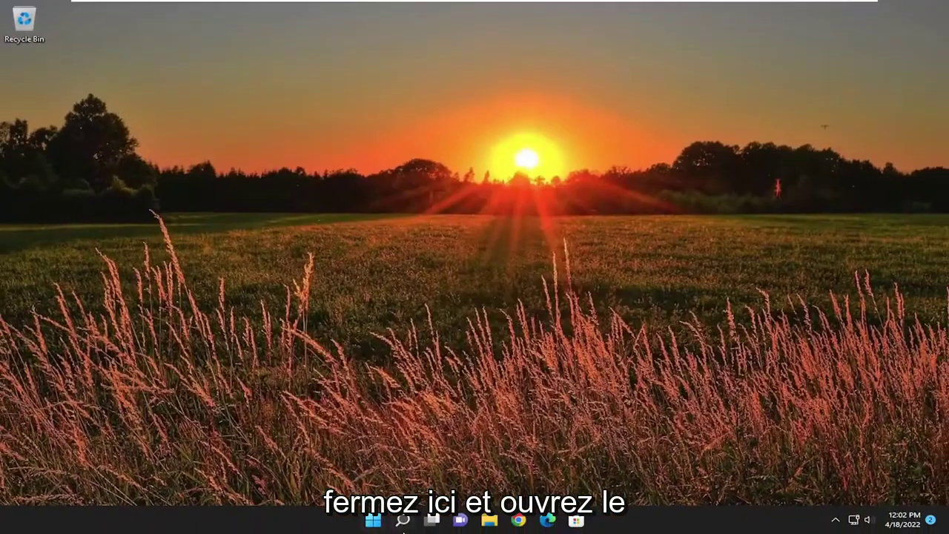
pyautogui.click(399, 522)
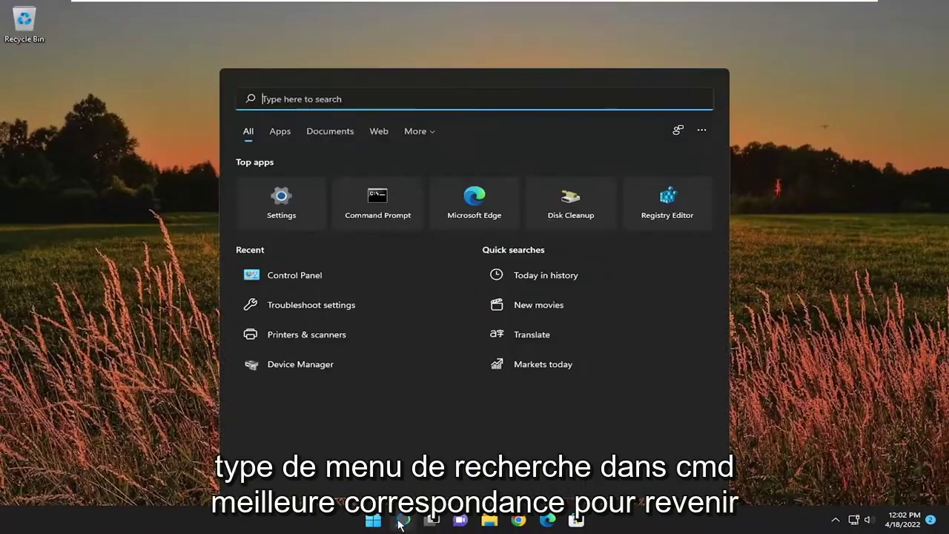
pyautogui.write('cmd')
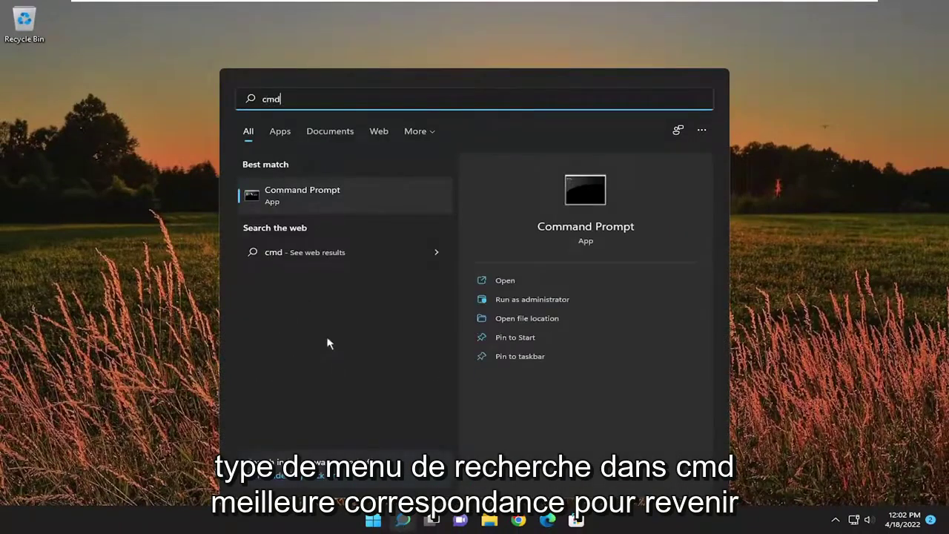
pyautogui.rightClick(306, 198)
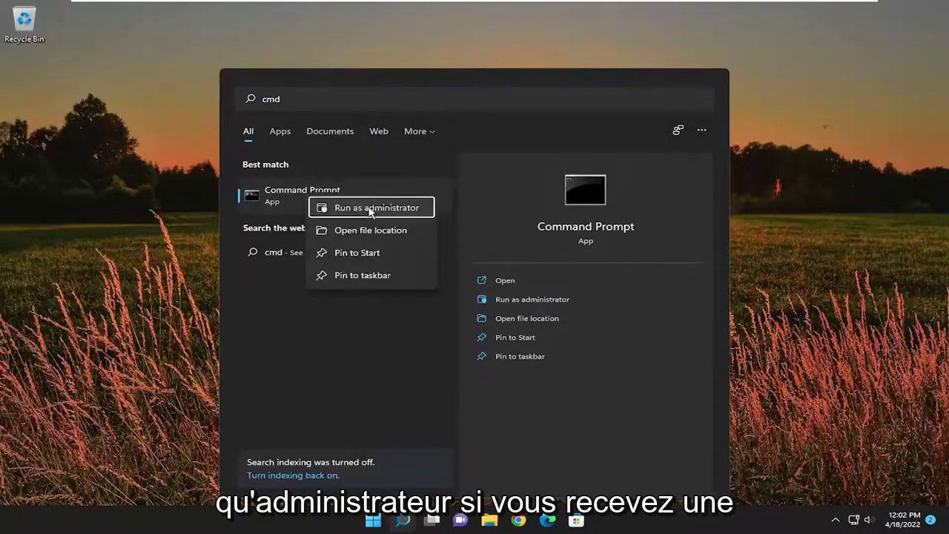
pyautogui.click(364, 211)
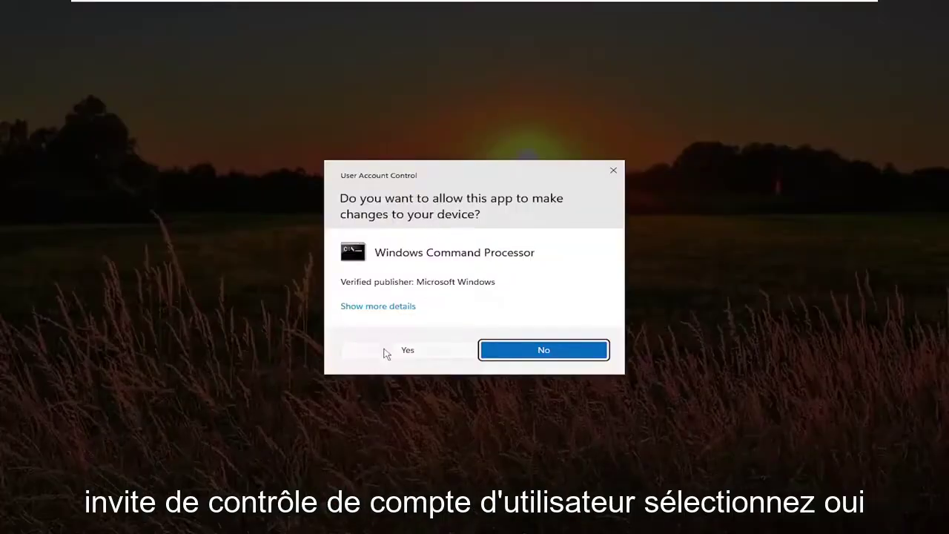
pyautogui.click(391, 353)
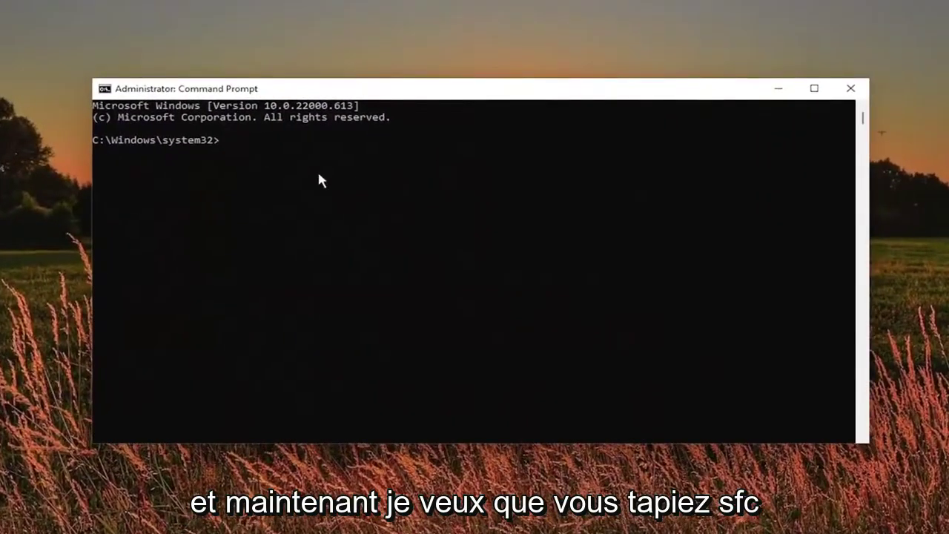
# Run sfc /scannow in the elevated Command Prompt.
pyautogui.write('sfc')
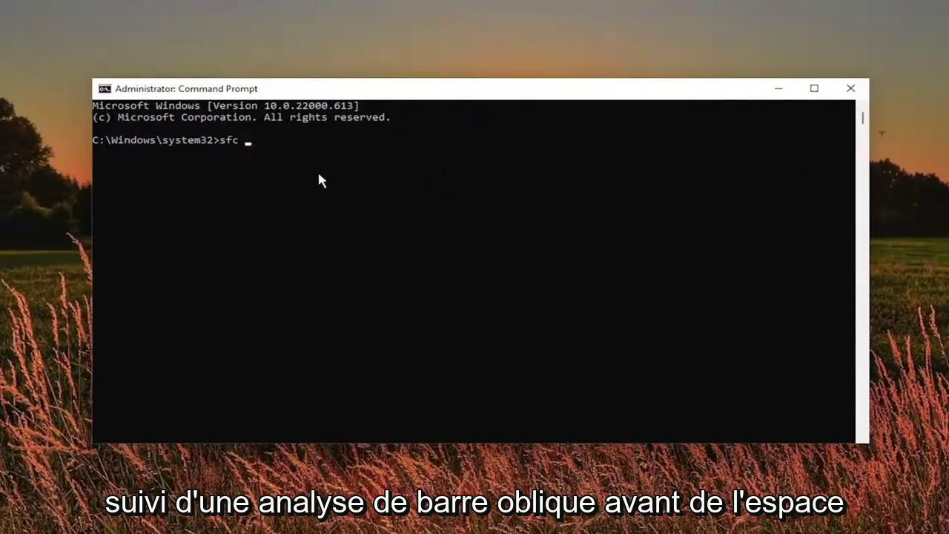
pyautogui.write(' /scanno')
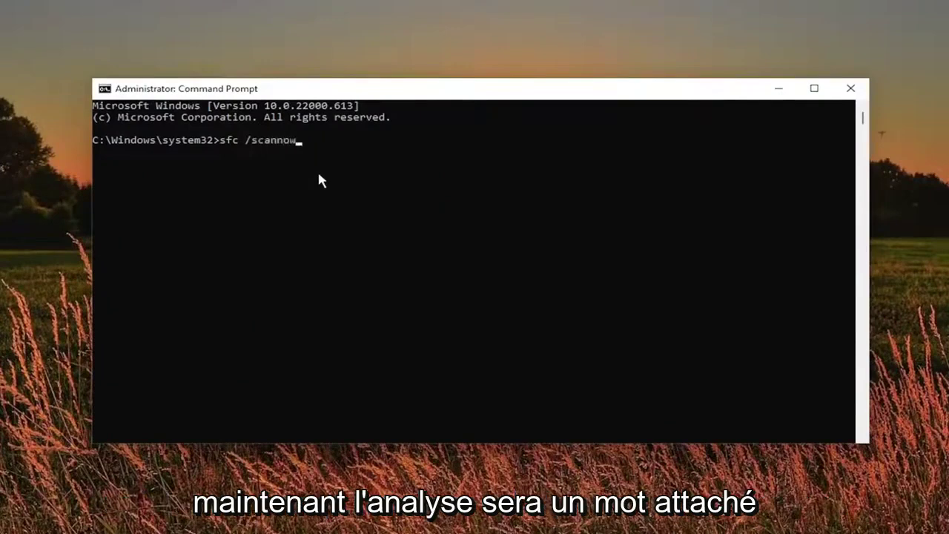
pyautogui.write('w')
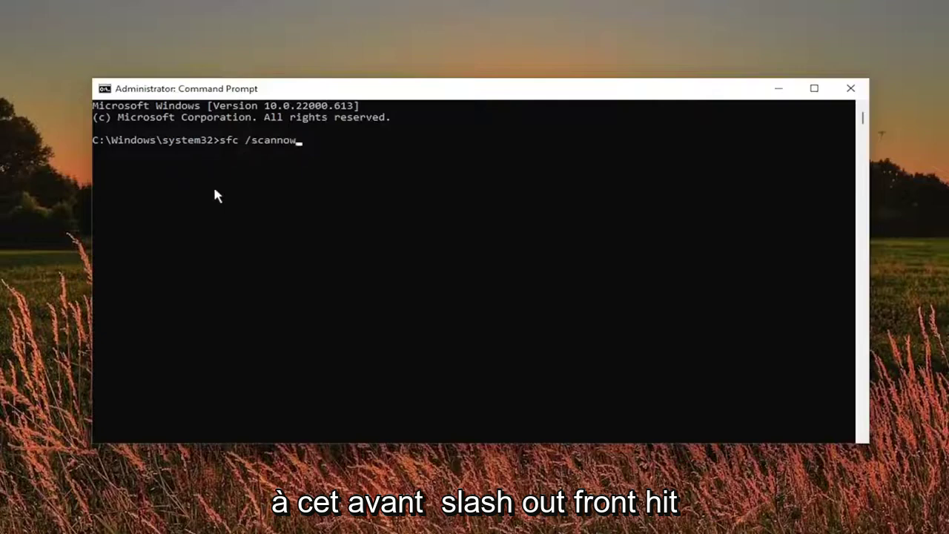
pyautogui.press('Return')
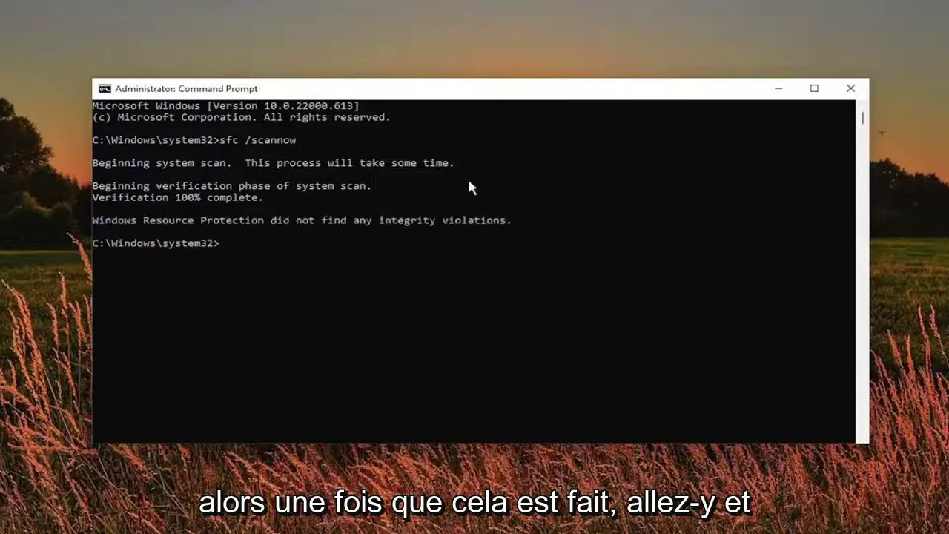
# Close the finished Command Prompt window.
pyautogui.click(851, 89)
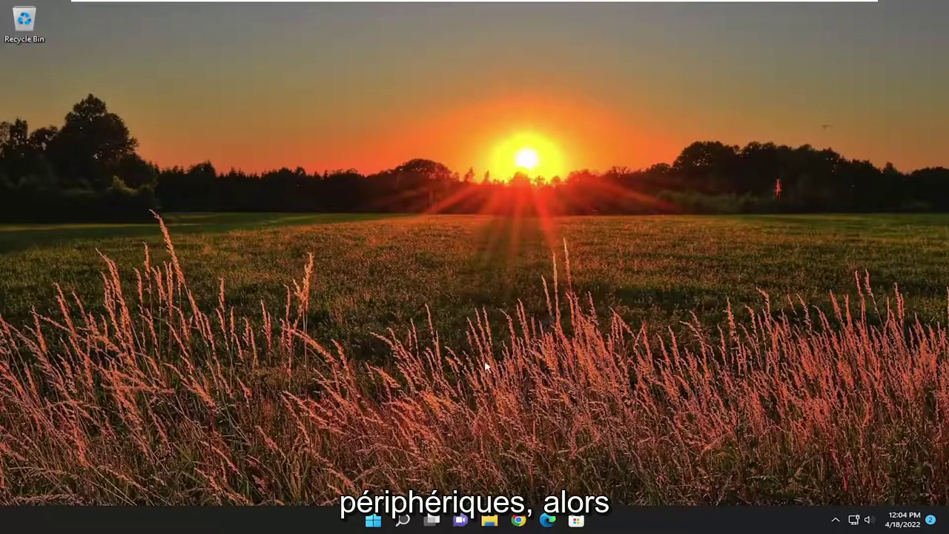
# Search for cmd and reopen Command Prompt as administrator, approving UAC.
pyautogui.click(403, 520)
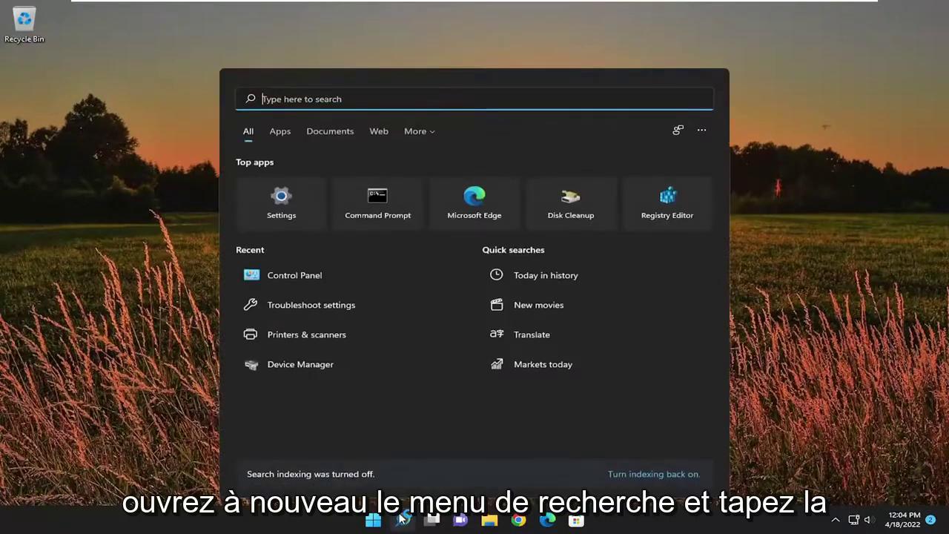
pyautogui.write('cmd')
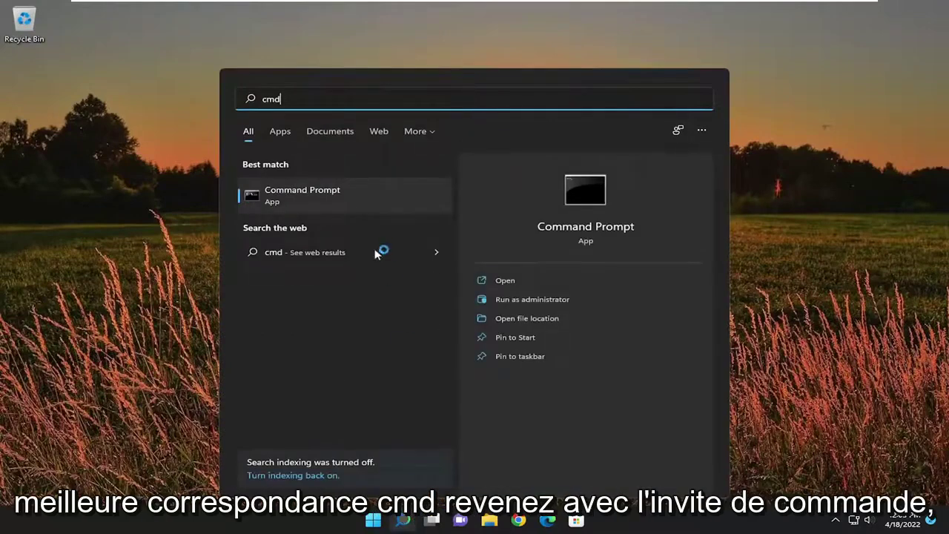
pyautogui.rightClick(303, 194)
pyautogui.click(359, 208)
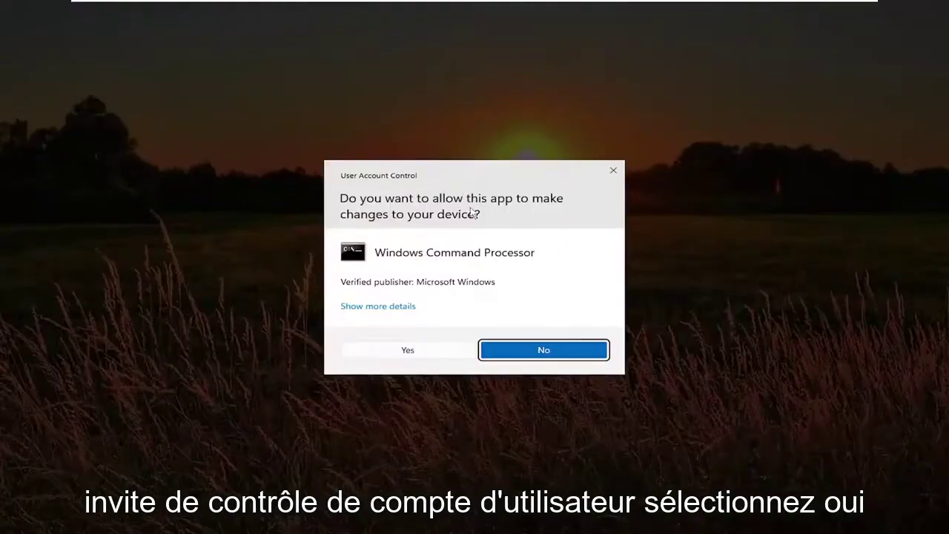
pyautogui.click(419, 351)
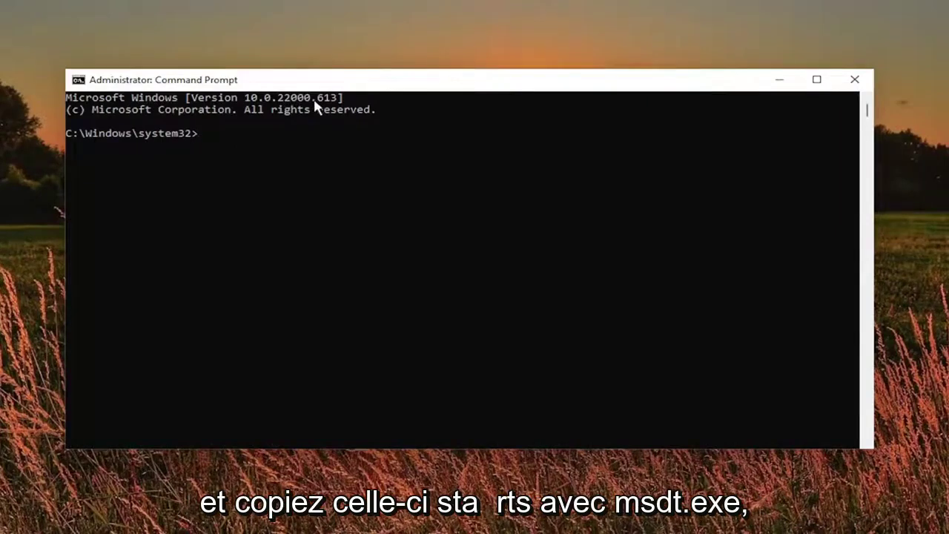
# Paste and run msdt.exe -id DeviceDiagnostic to start the Hardware and Devices troubleshooter.
pyautogui.rightClick(441, 84)
pyautogui.moveTo(480, 193)
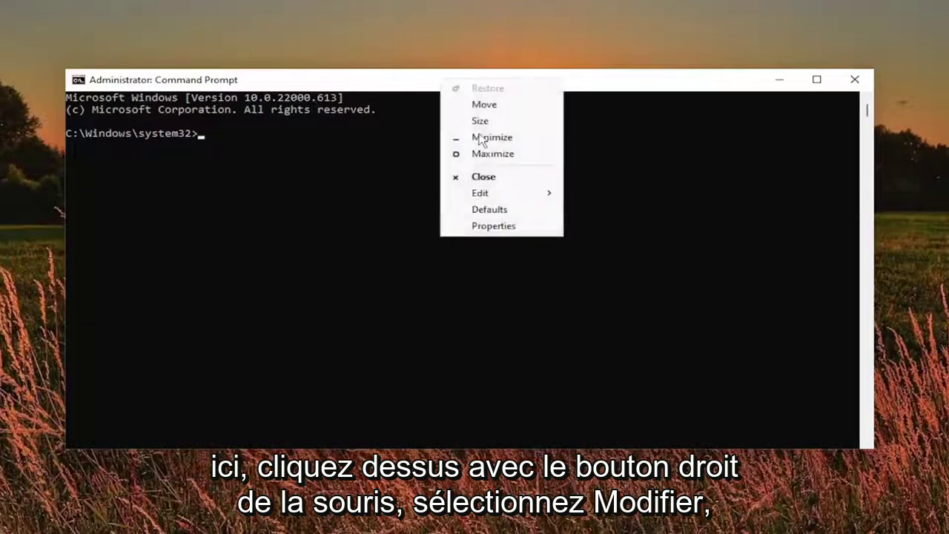
pyautogui.click(602, 226)
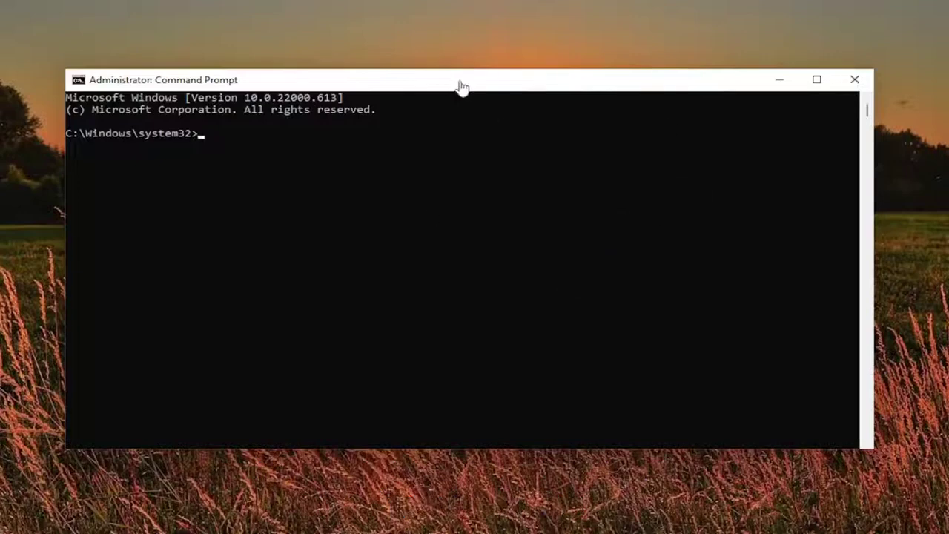
pyautogui.write('msdt.exe -id DeviceDiagnostic')
pyautogui.press('Return')
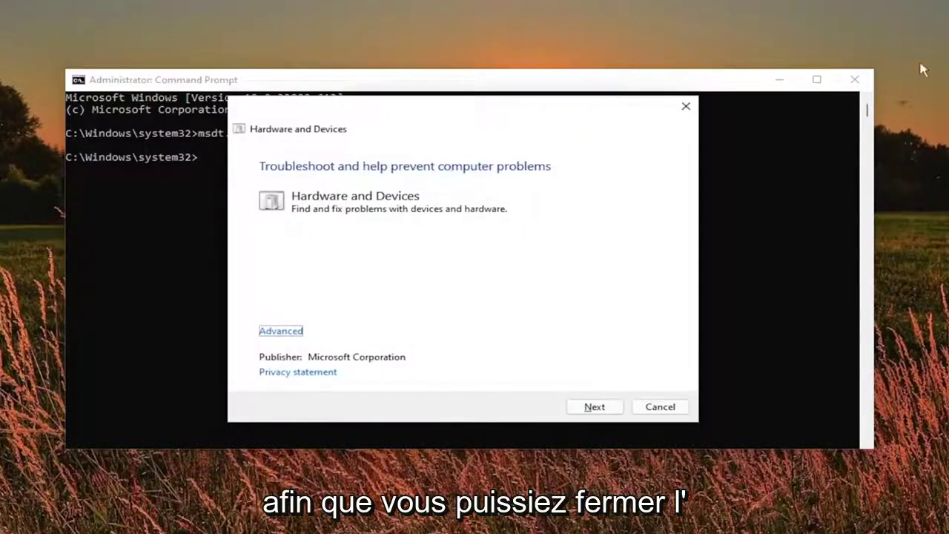
# Close Command Prompt and start the troubleshooter scan with Apply repairs automatically on.
pyautogui.click(856, 79)
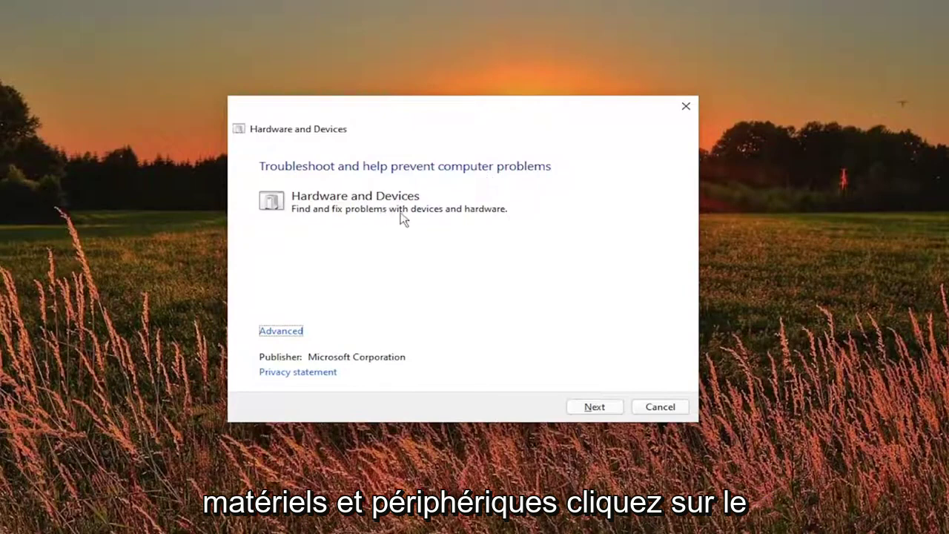
pyautogui.click(281, 331)
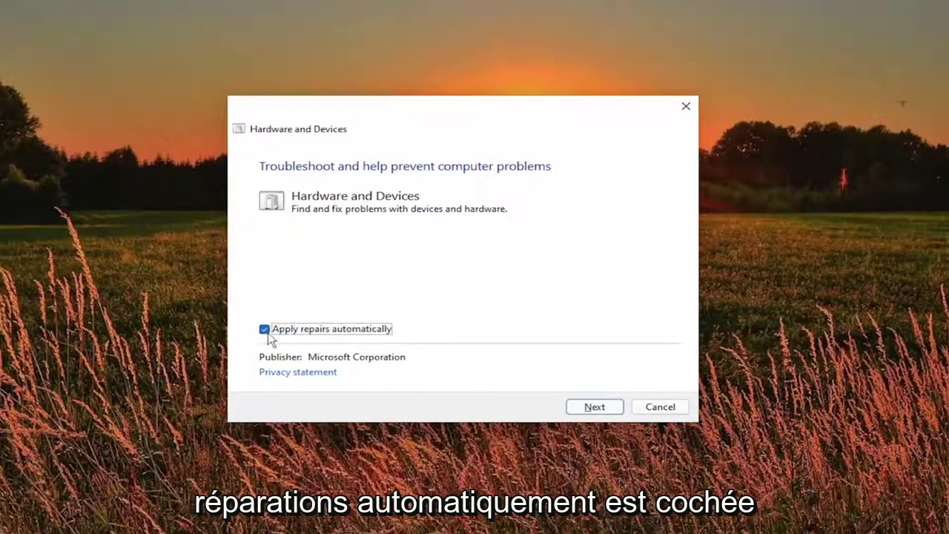
pyautogui.click(598, 408)
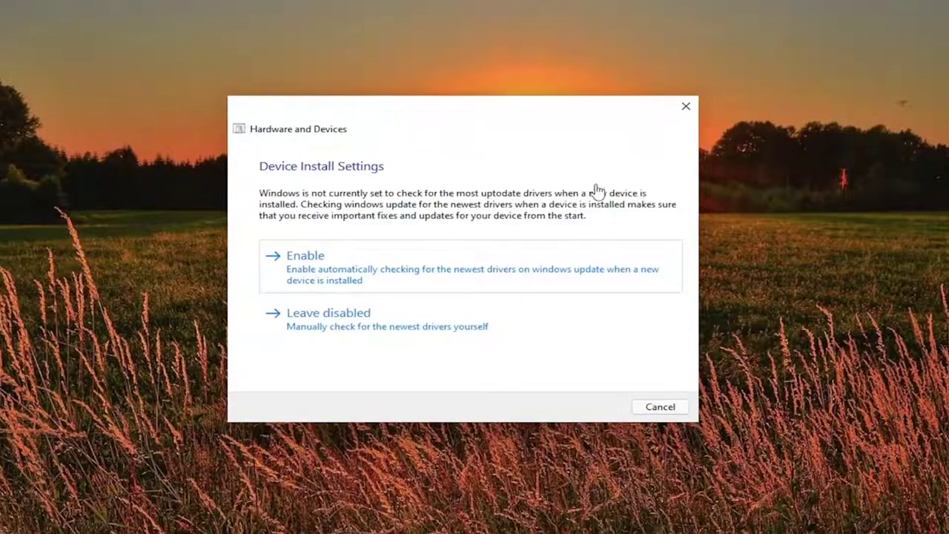
# Enable automatic driver checks under Device Install Settings and let the fix complete.
pyautogui.click(385, 261)
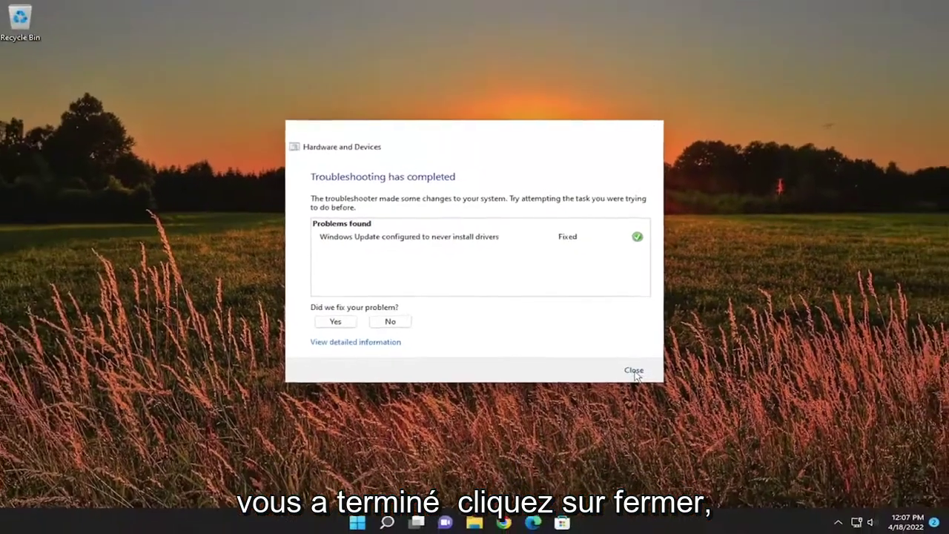
# Close the finished Hardware and Devices troubleshooter and restart the PC from the Start menu.
pyautogui.click(634, 374)
pyautogui.rightClick(374, 519)
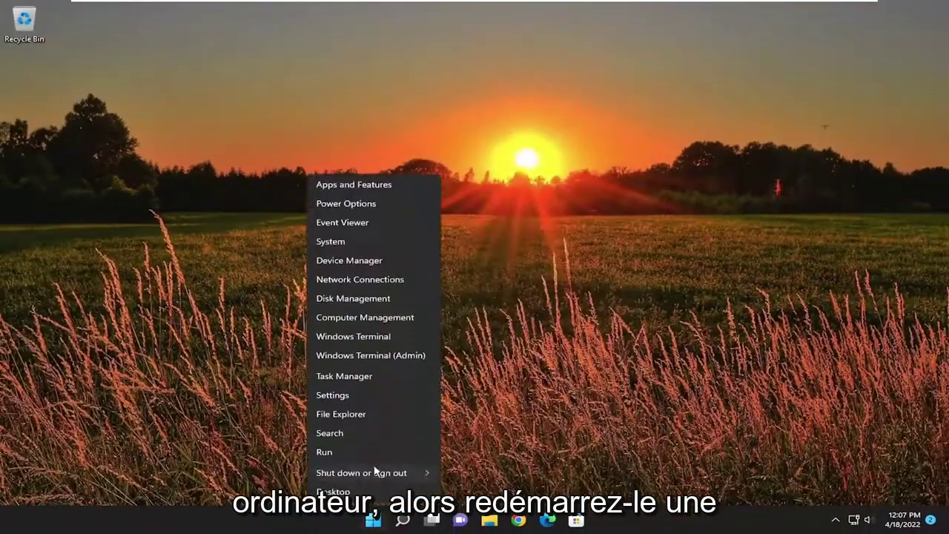
pyautogui.moveTo(361, 472)
pyautogui.click(460, 492)
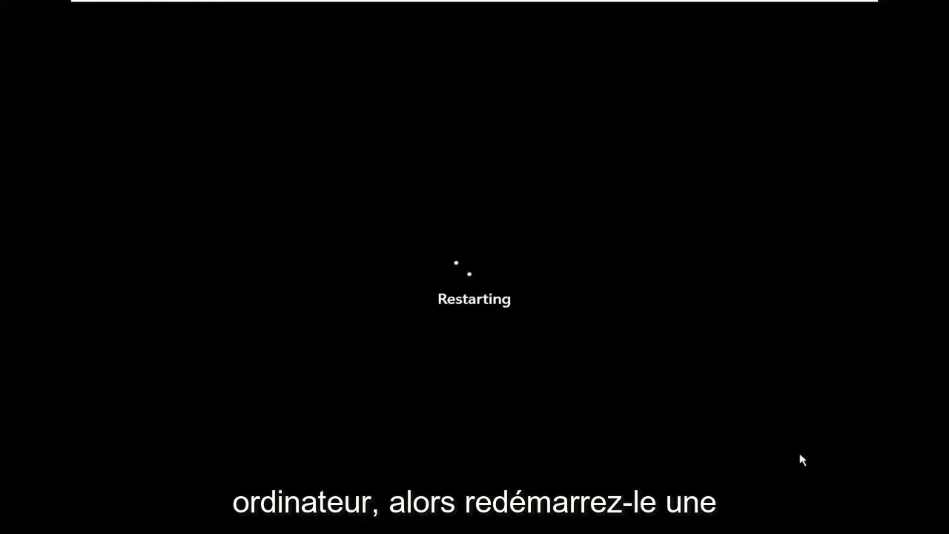